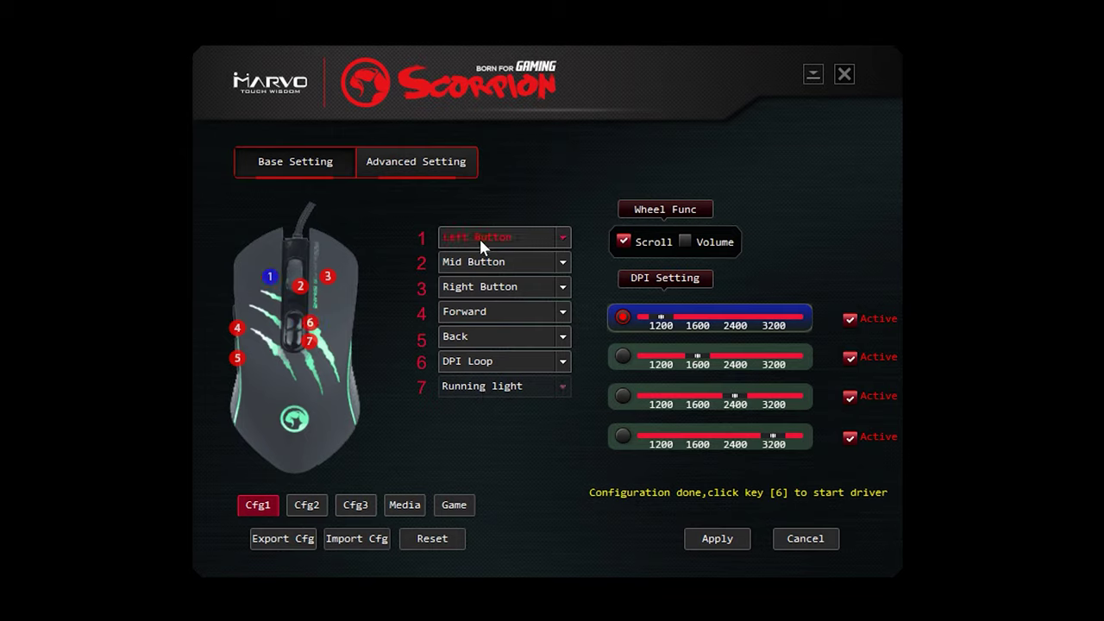
{"action": "left_click", "coordinate": [488, 339]}
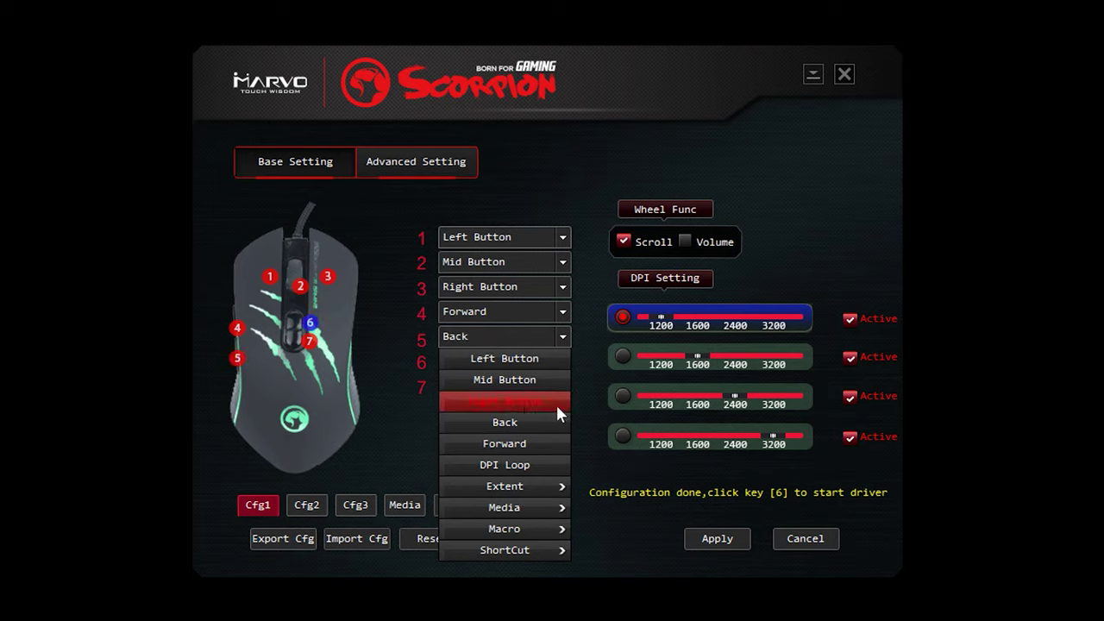
{"action": "mouse_move", "coordinate": [532, 507]}
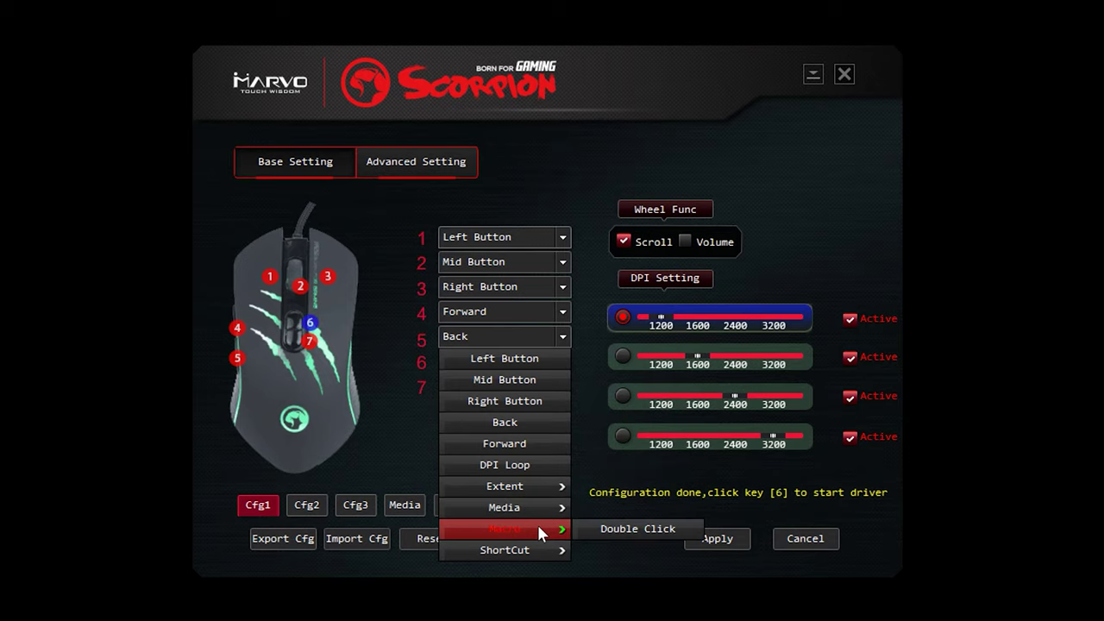
{"action": "mouse_move", "coordinate": [537, 550]}
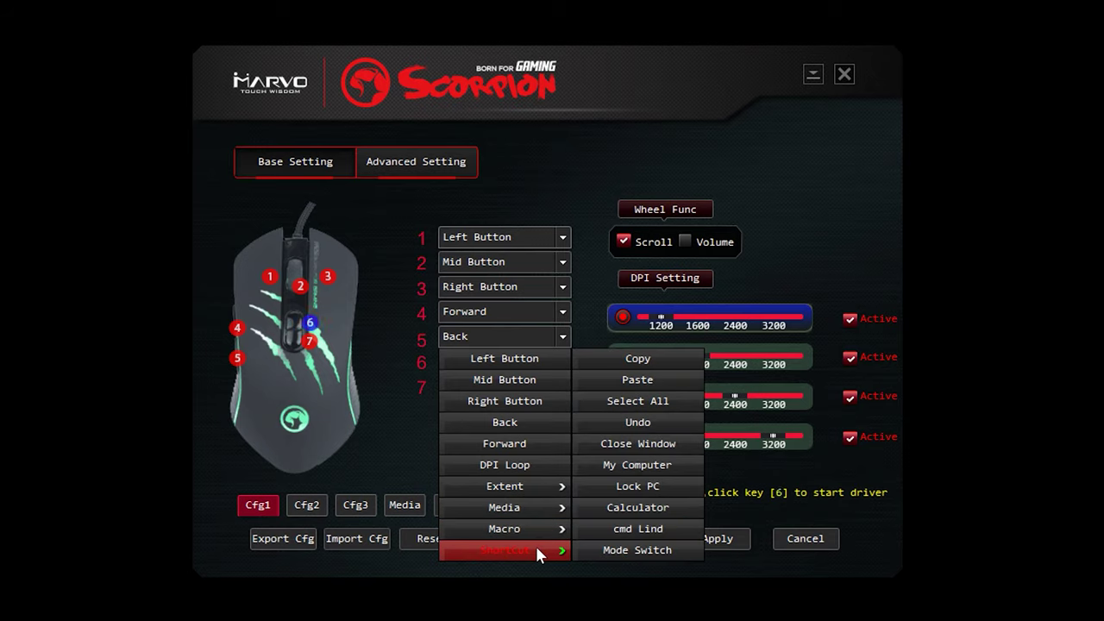
{"action": "left_click", "coordinate": [537, 570]}
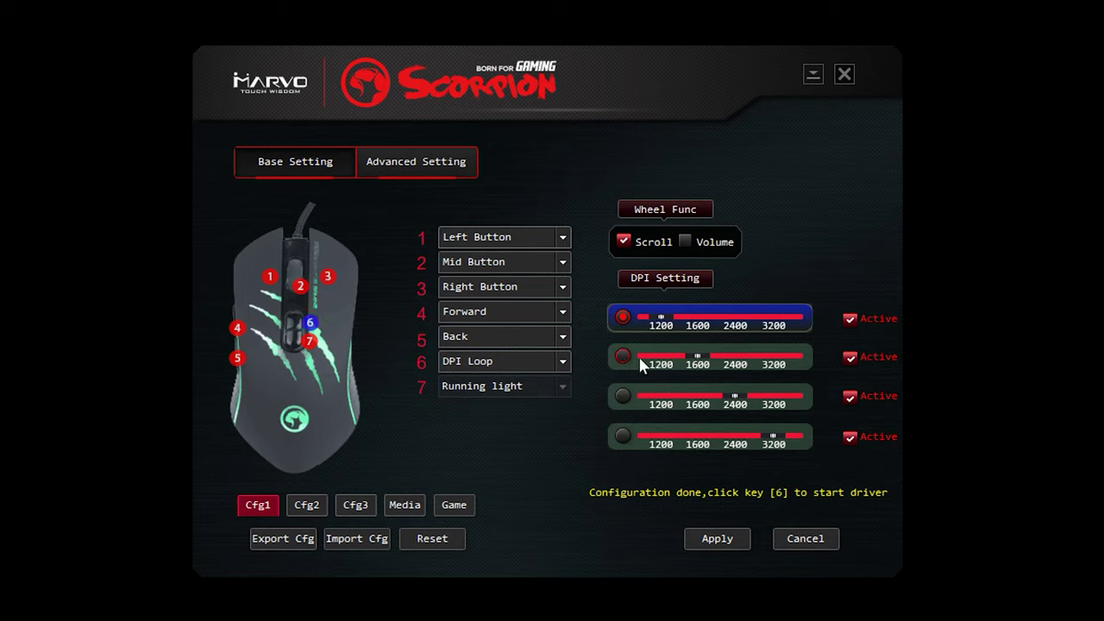
- Make the second DPI slot active, try 2400 and 3200, then leave it at 1600
{"action": "left_click", "coordinate": [711, 366]}
{"action": "left_click", "coordinate": [744, 359]}
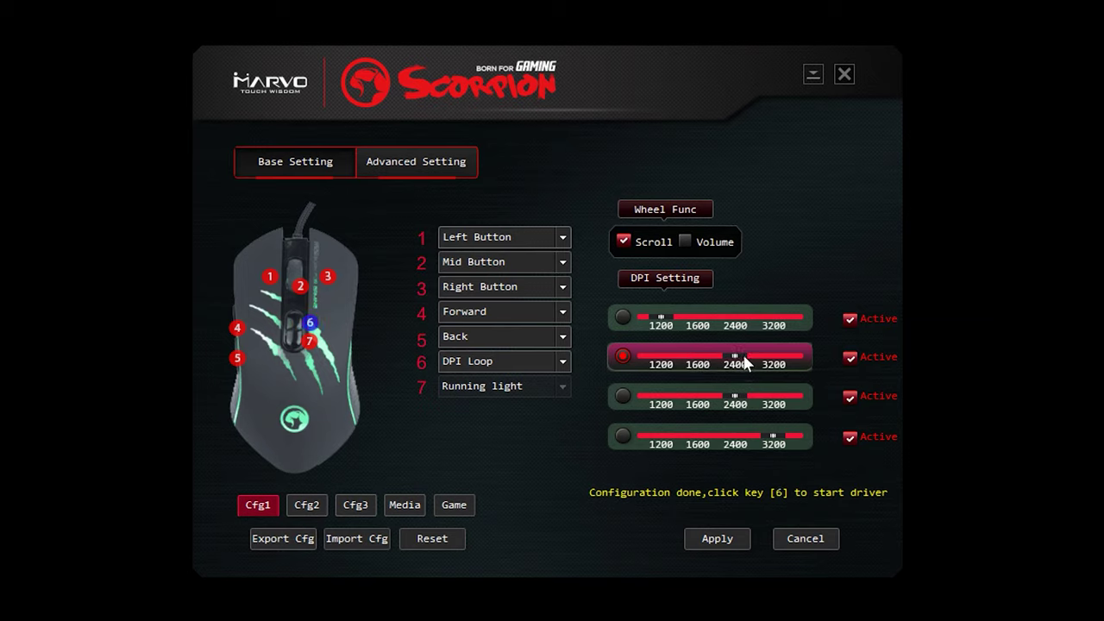
{"action": "left_click", "coordinate": [775, 359]}
{"action": "left_click_drag", "start_coordinate": [729, 359], "coordinate": [793, 360]}
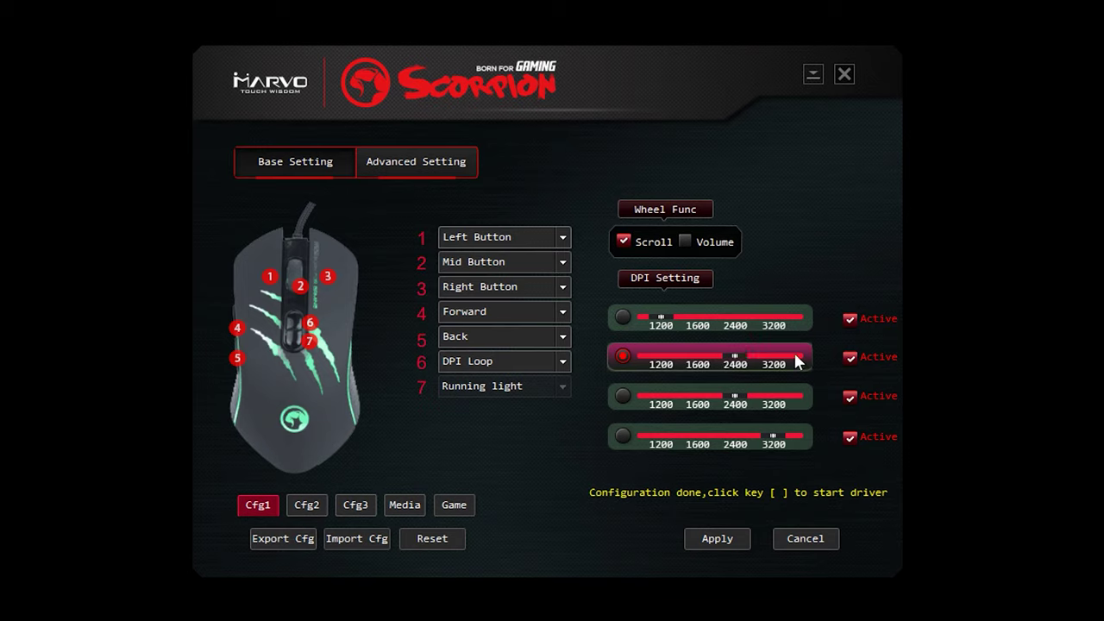
{"action": "left_click", "coordinate": [704, 360]}
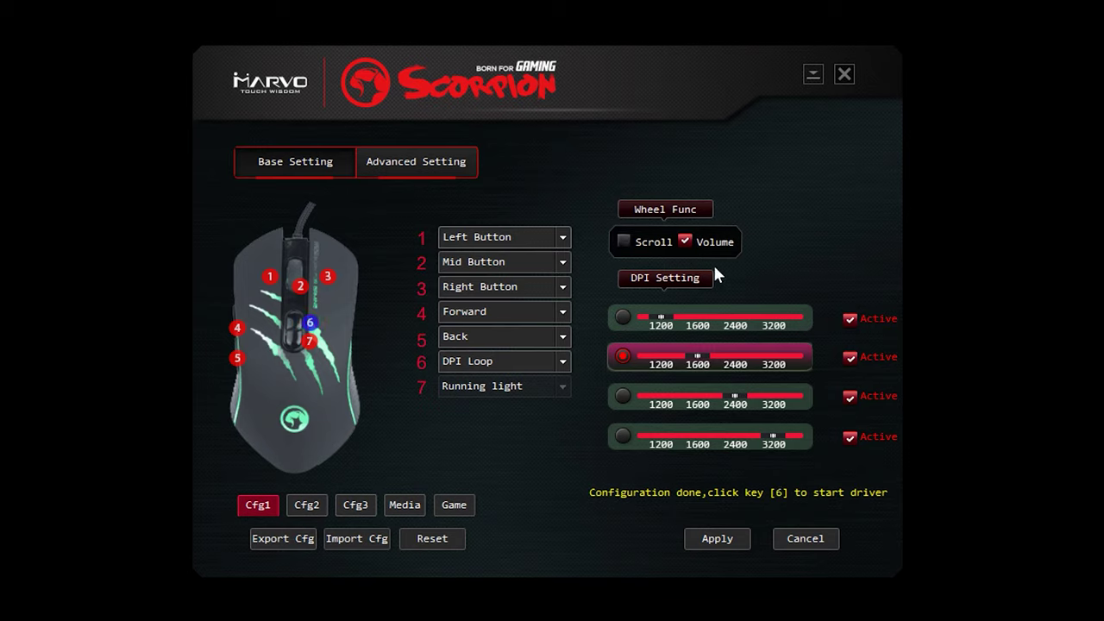
- Keep the first DPI slot at 1200, set the wheel to Scroll, and open Advanced Setting
{"action": "left_click", "coordinate": [694, 318]}
{"action": "left_click", "coordinate": [662, 319]}
{"action": "left_click", "coordinate": [706, 323]}
{"action": "left_click", "coordinate": [658, 323]}
{"action": "left_click", "coordinate": [623, 242]}
{"action": "left_click", "coordinate": [435, 162]}
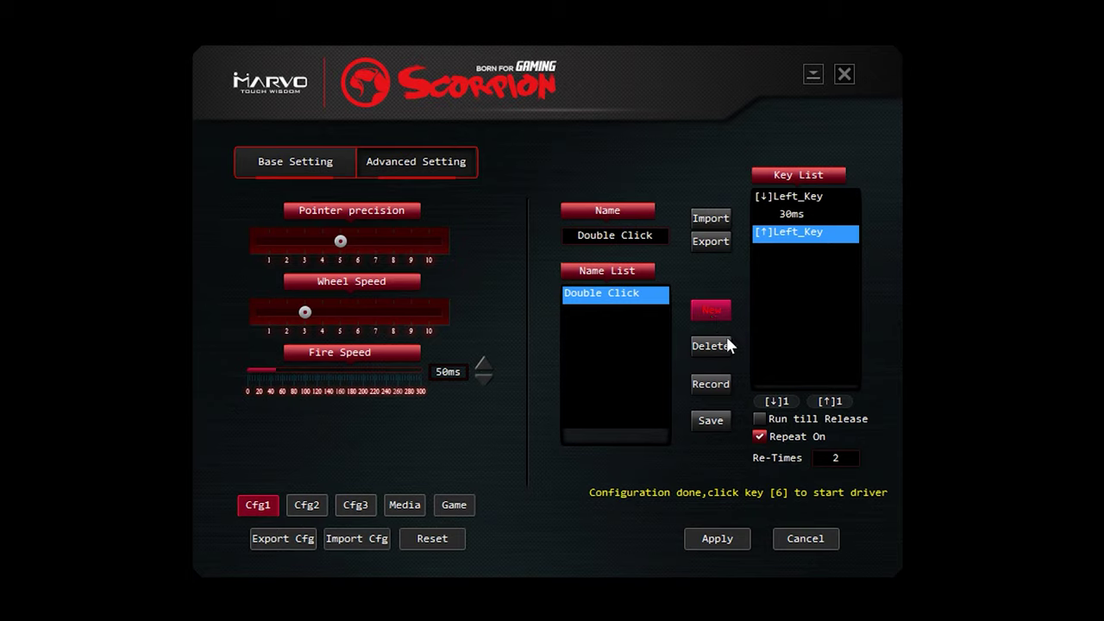
- Replace the macro name 'Double Click' with 'new' and add it to the Name List
{"action": "left_click", "coordinate": [806, 540]}
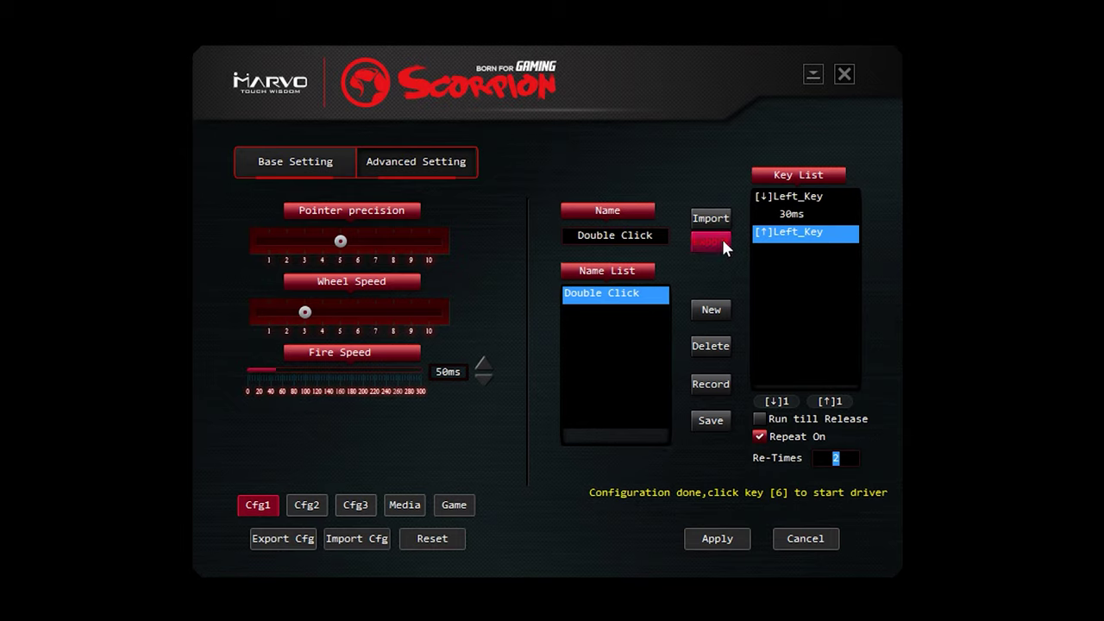
{"action": "left_click", "coordinate": [624, 235]}
{"action": "left_click_drag", "start_coordinate": [657, 243], "coordinate": [506, 242]}
{"action": "key", "text": "BackSpace"}
{"action": "type", "text": "new"}
{"action": "left_click", "coordinate": [711, 312]}
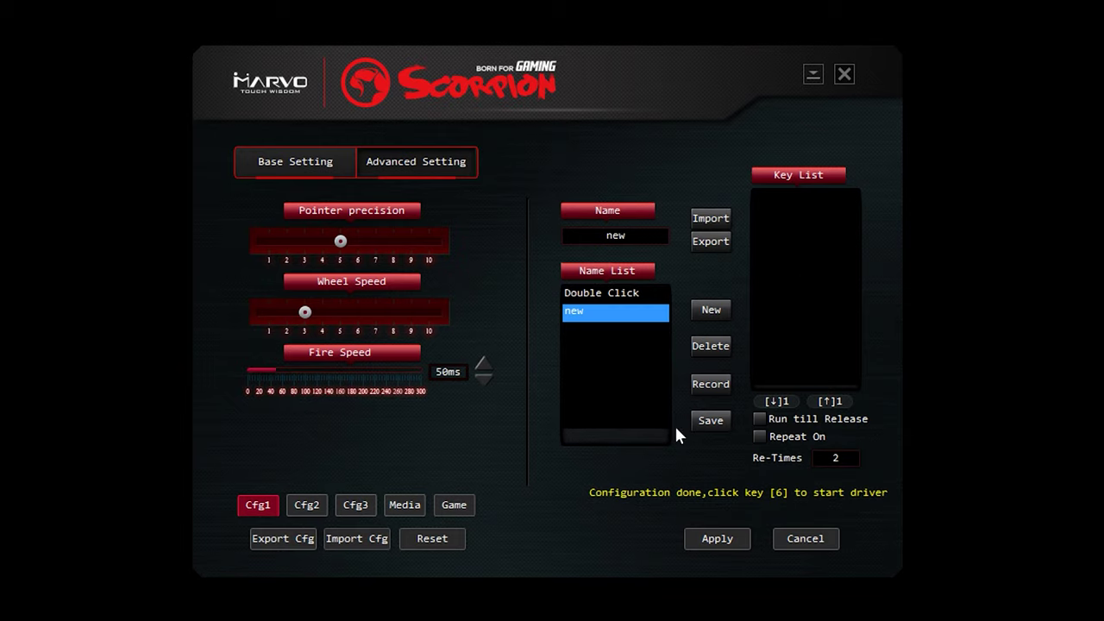
- Record keystrokes t, w, e, r, s, f, a, s, d, f, c into macro 'new', then return to Base Setting
{"action": "left_click", "coordinate": [713, 385]}
{"action": "key", "text": "t"}
{"action": "key", "text": "w"}
{"action": "key", "text": "e"}
{"action": "key", "text": "r"}
{"action": "key", "text": "s"}
{"action": "key", "text": "f"}
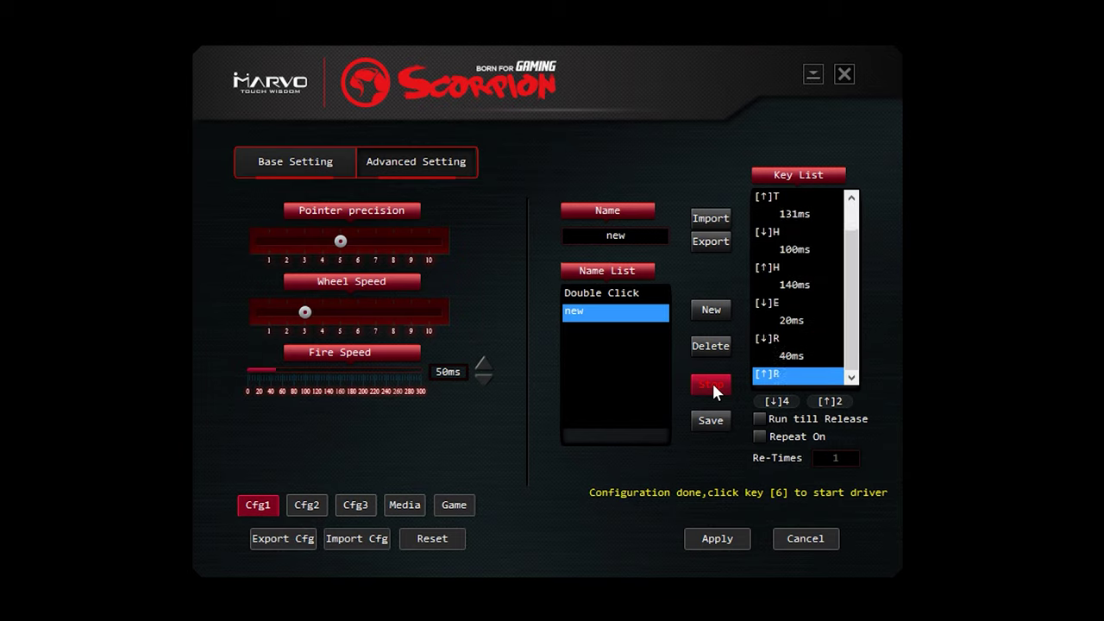
{"action": "key", "text": "a"}
{"action": "key", "text": "s"}
{"action": "key", "text": "d"}
{"action": "key", "text": "f"}
{"action": "key", "text": "c"}
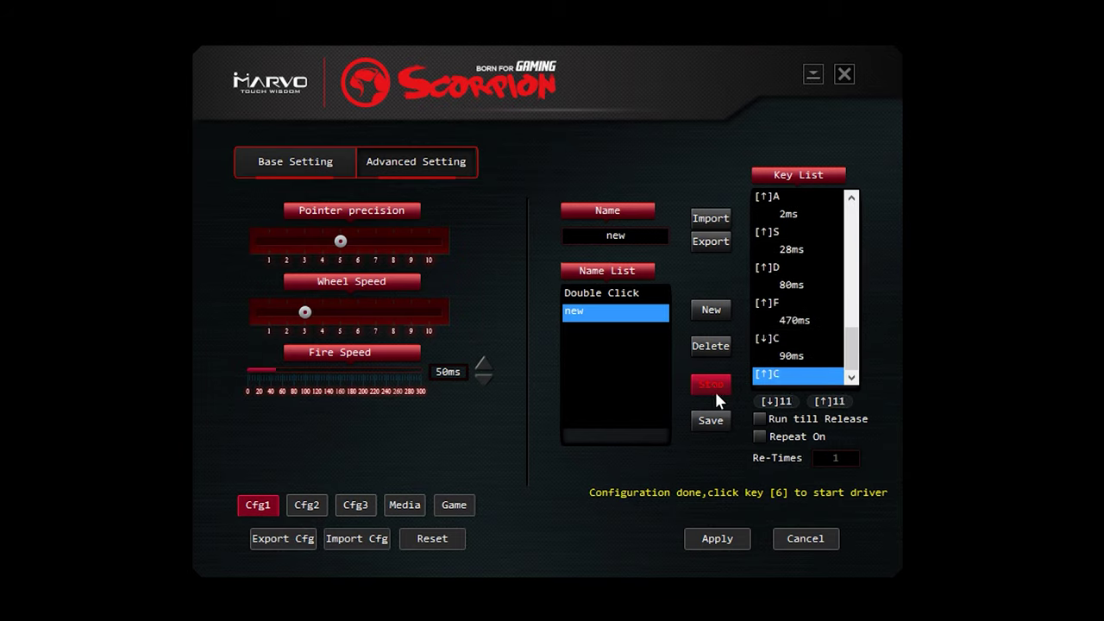
{"action": "left_click", "coordinate": [710, 388]}
{"action": "left_click", "coordinate": [312, 163]}
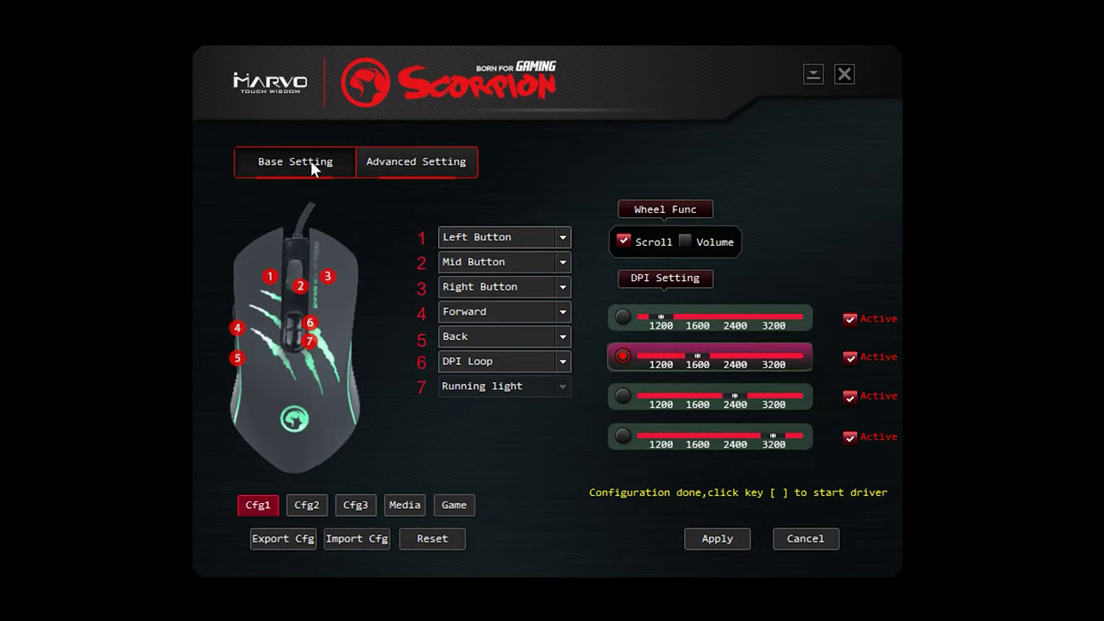
- Assign the 'new' macro to button 5 from its Macro submenu, replacing Back
{"action": "left_click", "coordinate": [559, 336]}
{"action": "mouse_move", "coordinate": [518, 529]}
{"action": "left_click", "coordinate": [629, 529]}
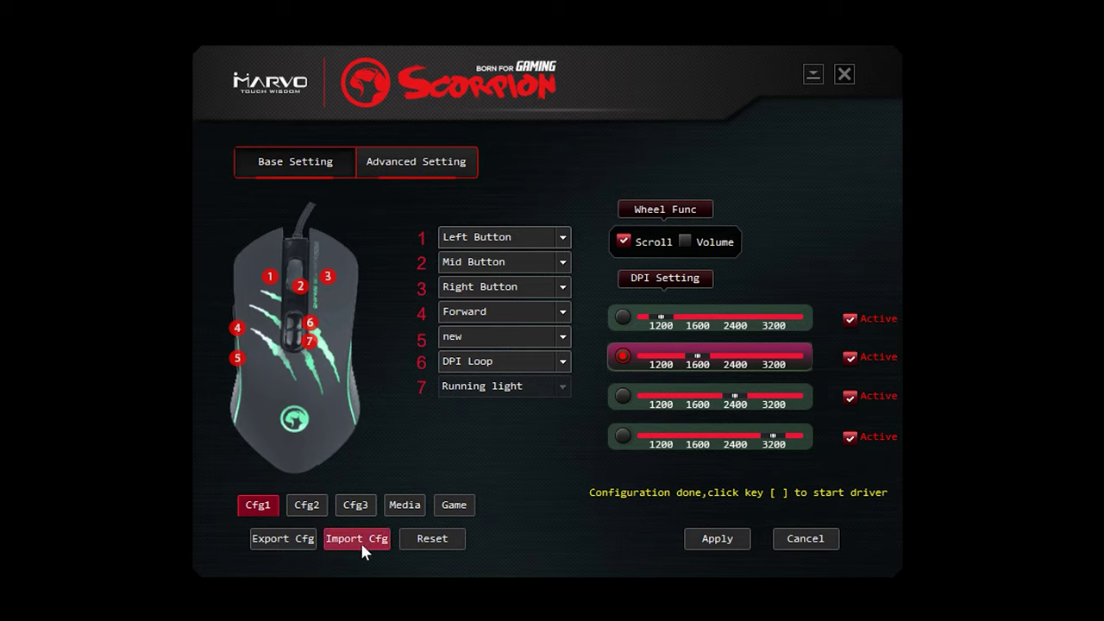
- Cycle through the Cfg2, Cfg3, Media and Game profiles, settle on Media, and cancel Import Cfg
{"action": "left_click", "coordinate": [310, 509]}
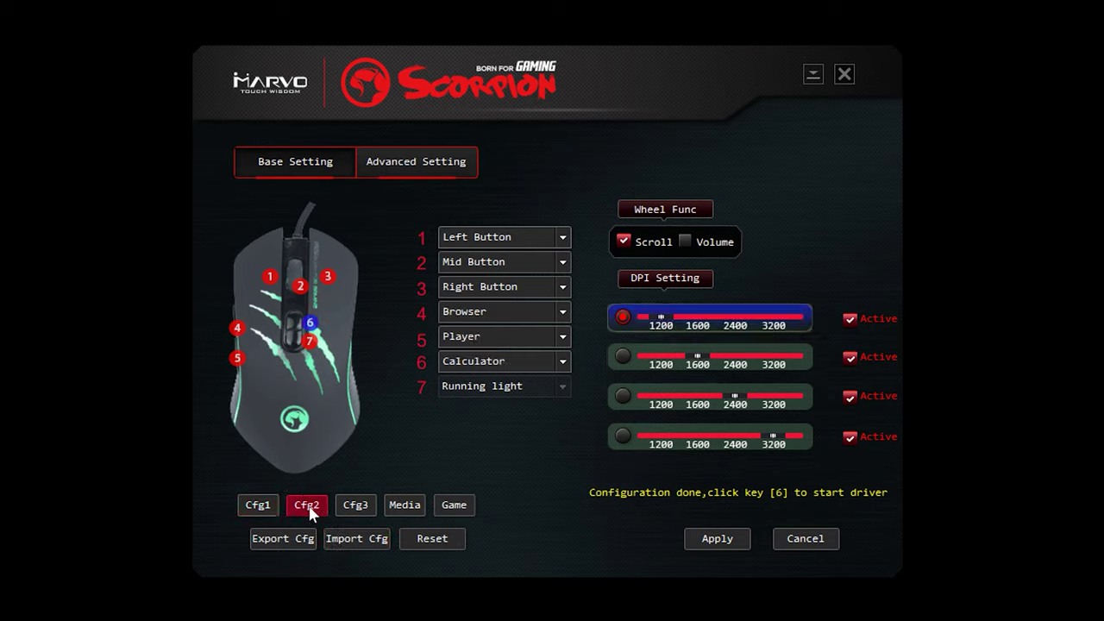
{"action": "left_click", "coordinate": [361, 508]}
{"action": "left_click", "coordinate": [395, 507]}
{"action": "left_click", "coordinate": [455, 508]}
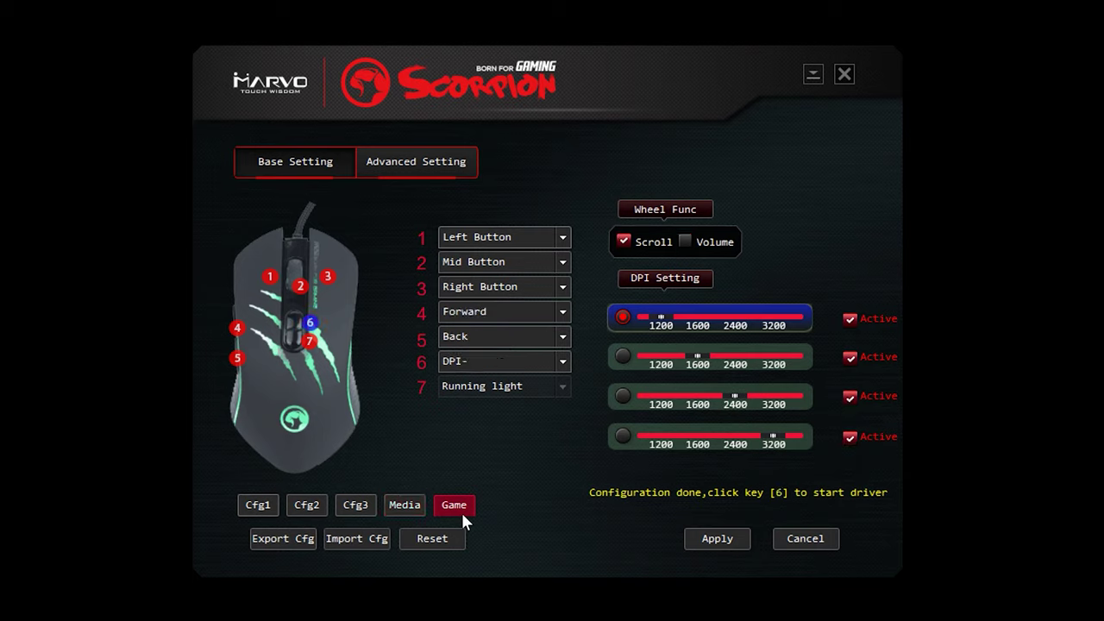
{"action": "left_click", "coordinate": [416, 507]}
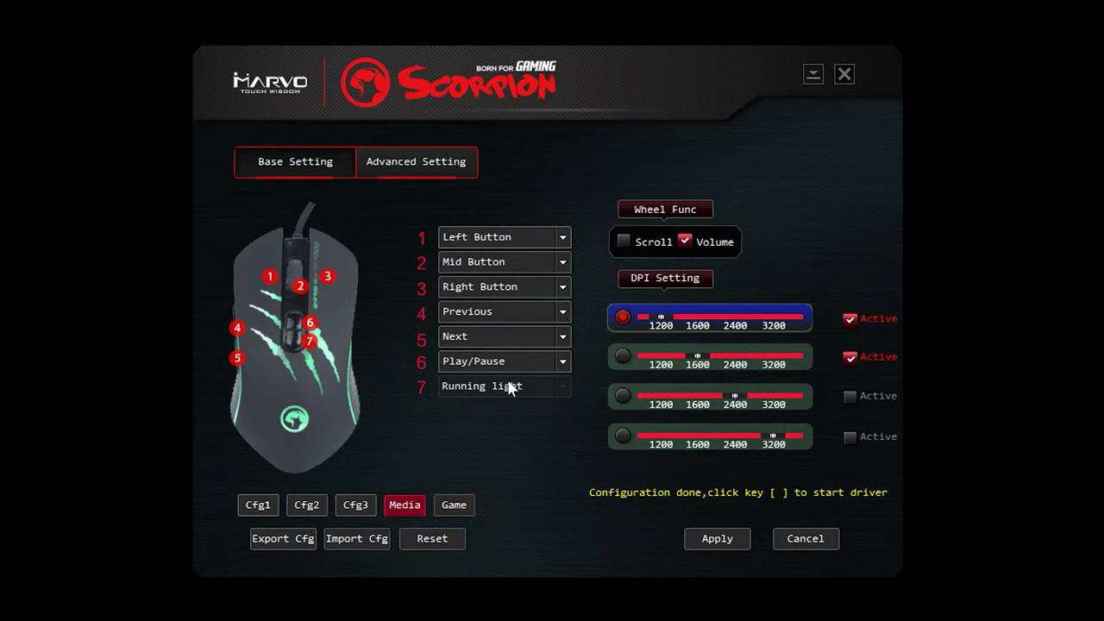
{"action": "left_click", "coordinate": [357, 538]}
{"action": "key", "text": "Escape"}
- Toggle the wheel between Scroll and Volume, leave Volume ticked, and view macro 'new' in Advanced Setting
{"action": "left_click", "coordinate": [623, 240]}
{"action": "left_click", "coordinate": [681, 241]}
{"action": "left_click", "coordinate": [637, 240]}
{"action": "left_click", "coordinate": [702, 243]}
{"action": "left_click", "coordinate": [431, 164]}
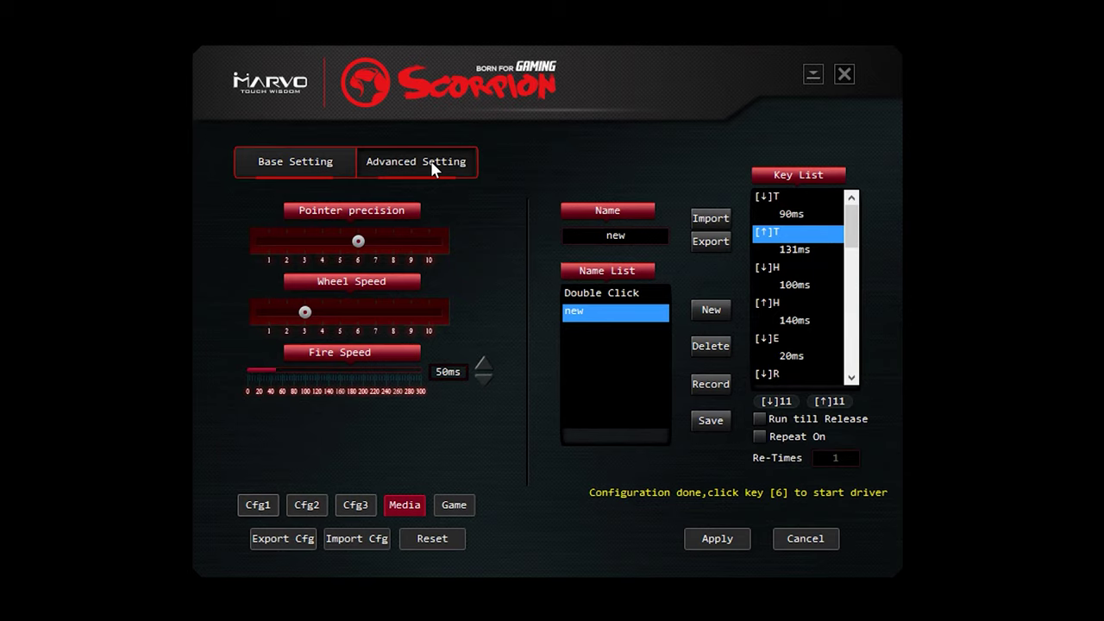